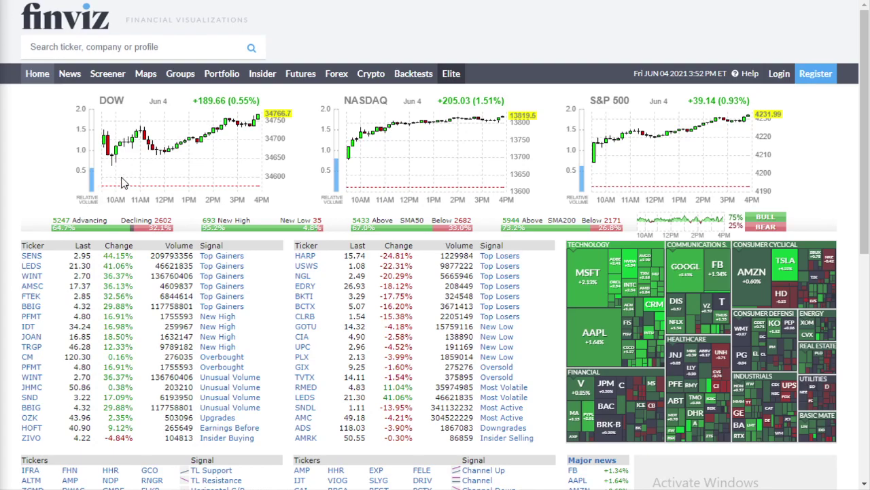
# Open the stock screener with All filter categories shown and expand the RSI (14) choices
pyautogui.click(109, 76)
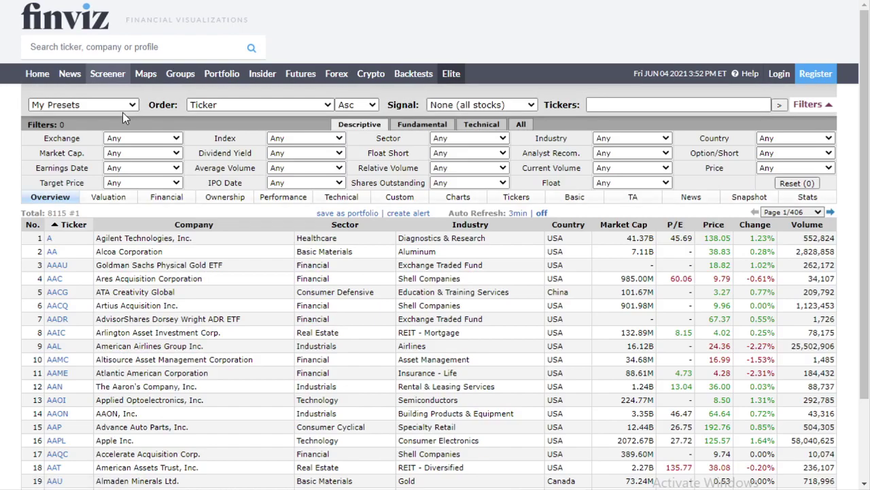
pyautogui.moveTo(57, 245)
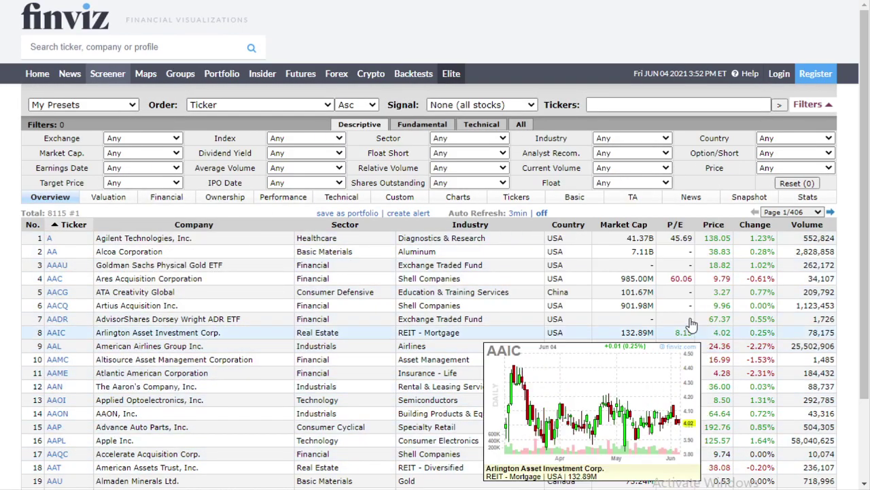
pyautogui.click(522, 127)
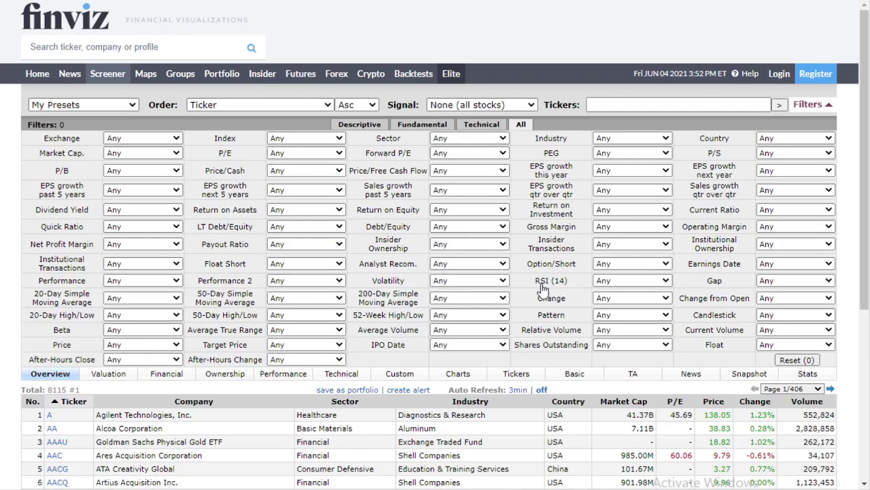
pyautogui.moveTo(552, 287); pyautogui.dragTo(577, 288)
pyautogui.click(663, 284)
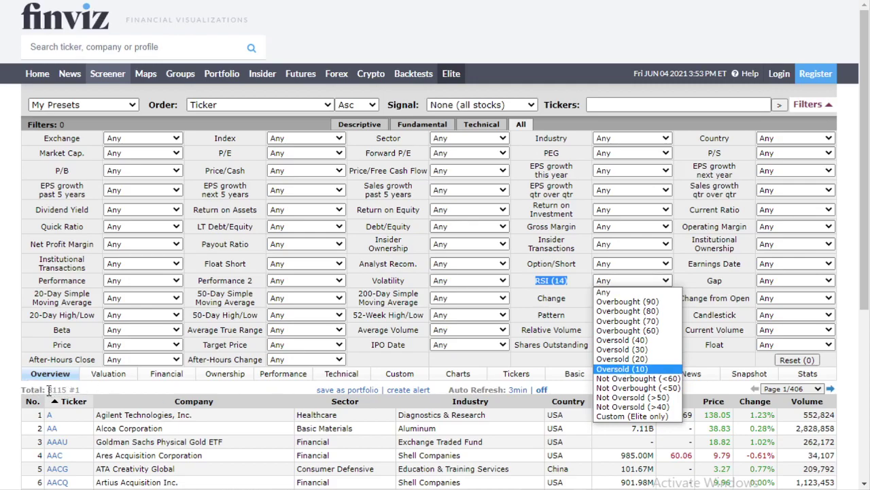
# Filter RSI (14) to Oversold (10), then widen it to Oversold (20)
pyautogui.click(635, 370)
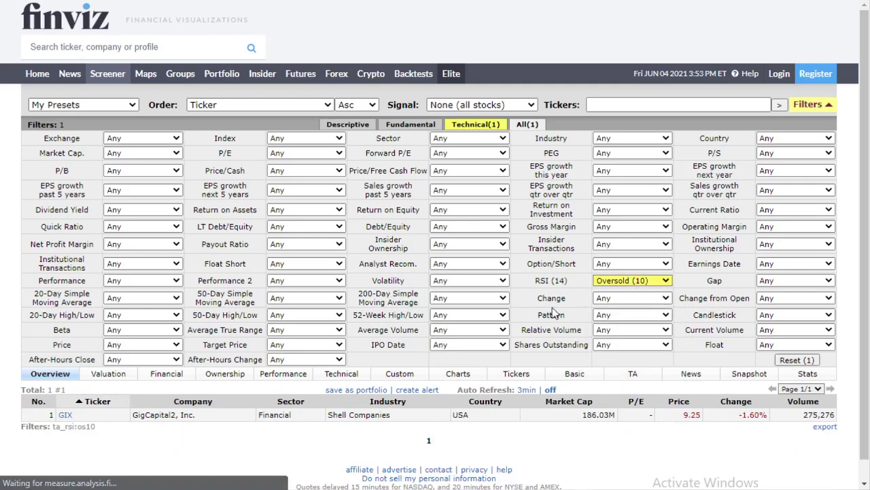
pyautogui.moveTo(65, 416)
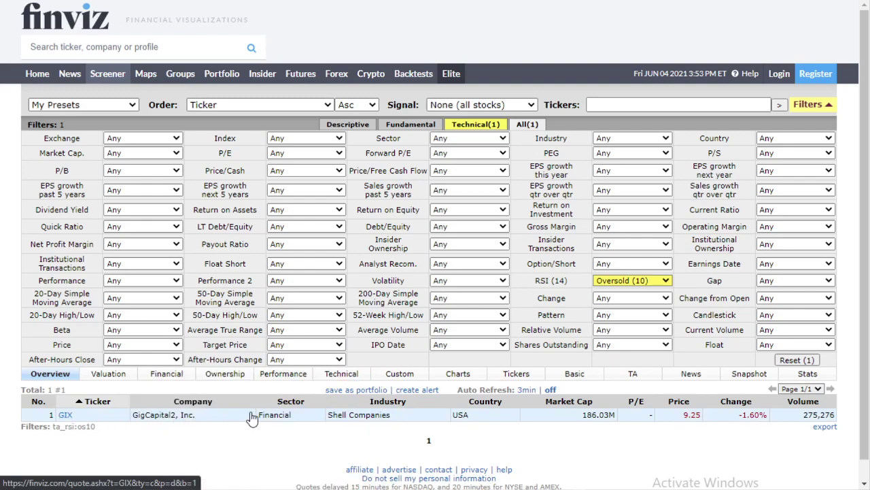
pyautogui.click(637, 284)
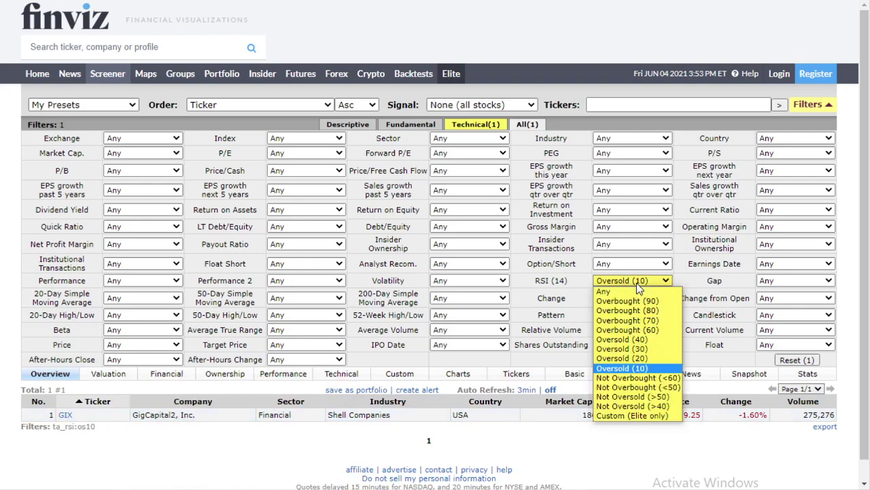
pyautogui.click(622, 359)
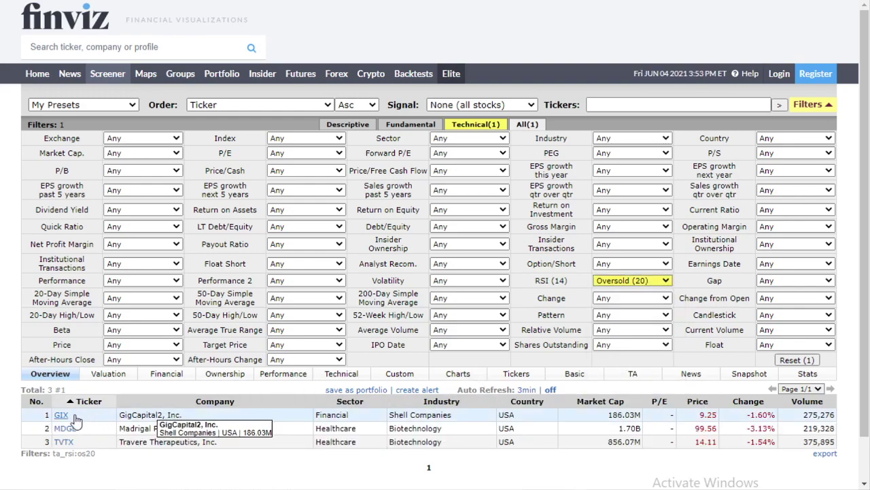
pyautogui.moveTo(61, 420)
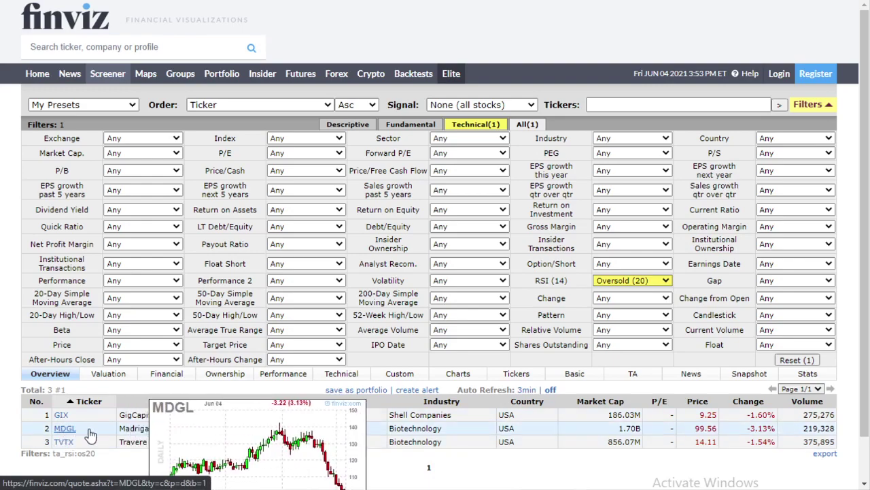
# Switch the RSI (14) filter to Oversold (30) and review the 62 matching stocks
pyautogui.scroll(-1, 243, 452)
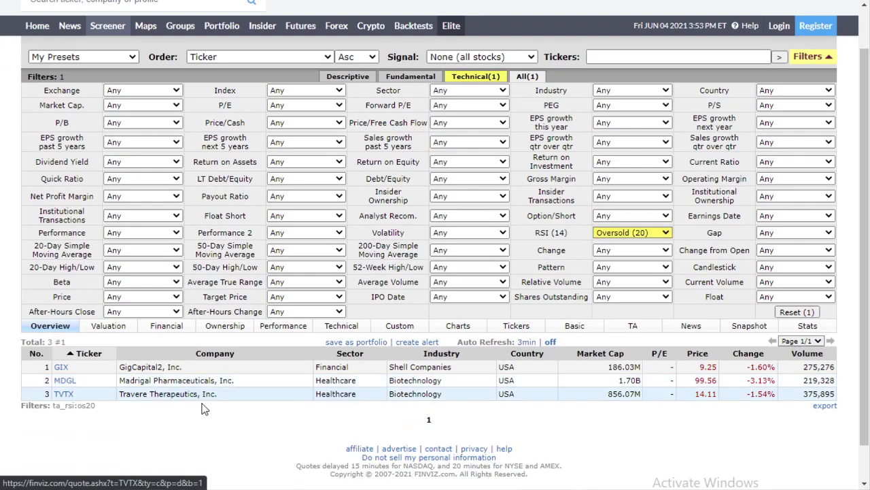
pyautogui.scroll(-1, 275, 395)
pyautogui.scroll(1, 276, 395)
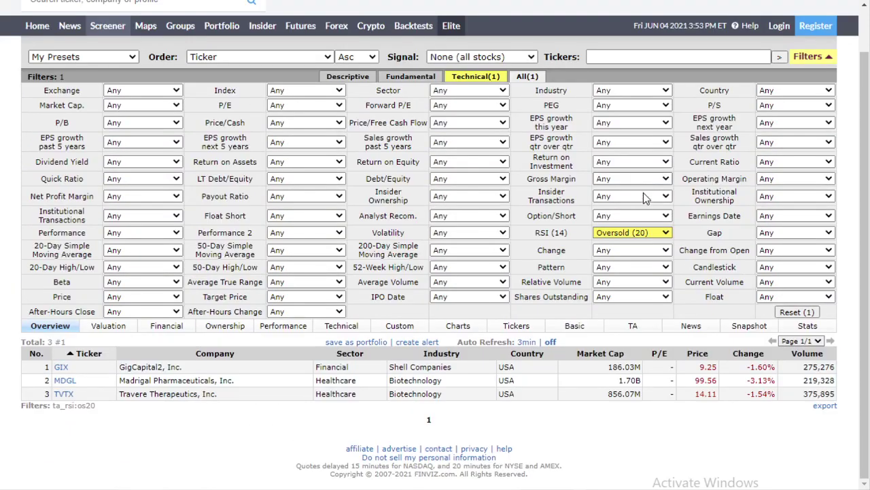
pyautogui.click(632, 232)
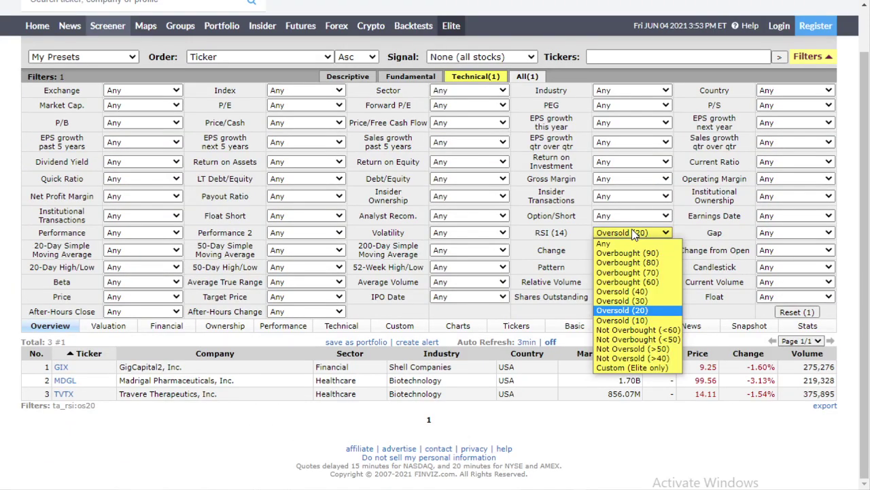
pyautogui.click(630, 300)
pyautogui.scroll(-3, 163, 320)
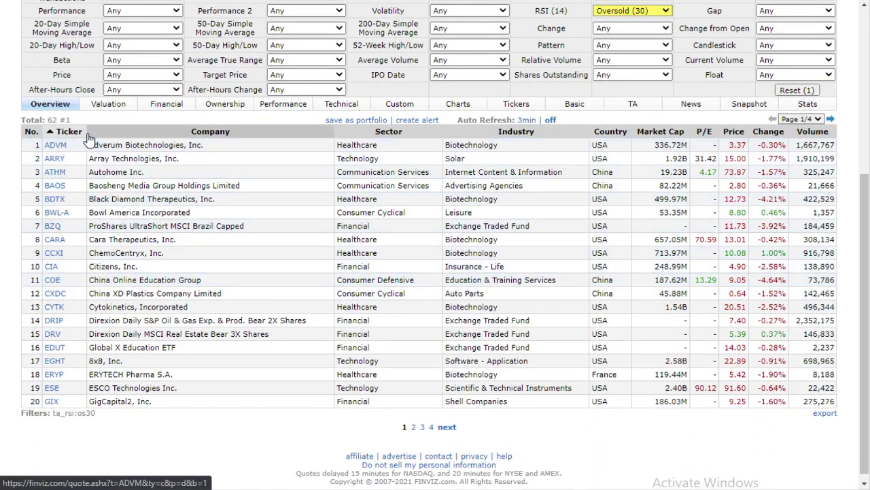
pyautogui.moveTo(58, 150)
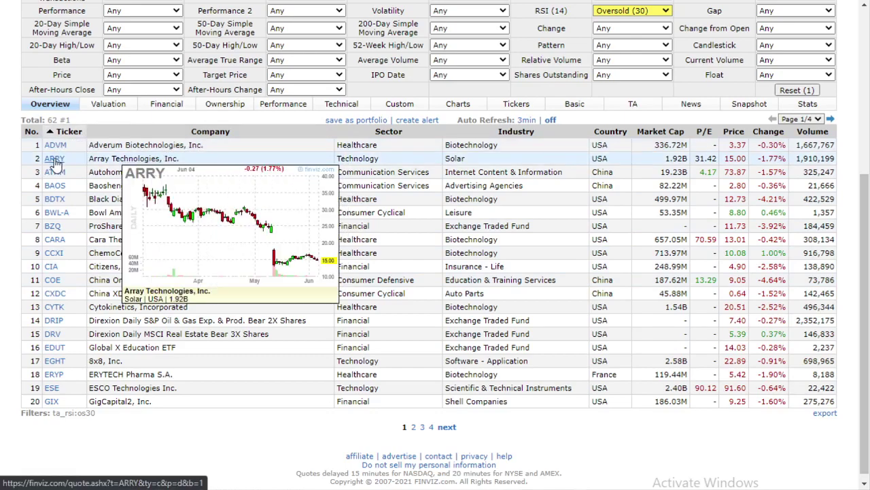
pyautogui.moveTo(53, 176)
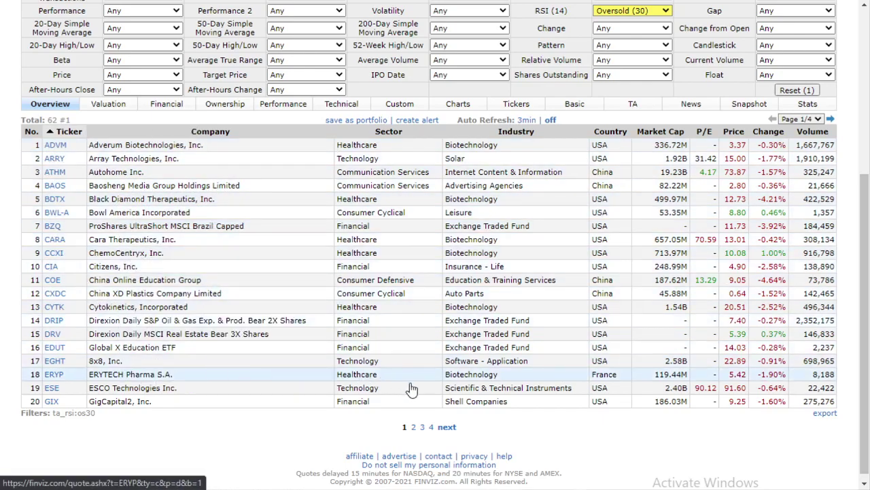
pyautogui.scroll(2, 611, 178)
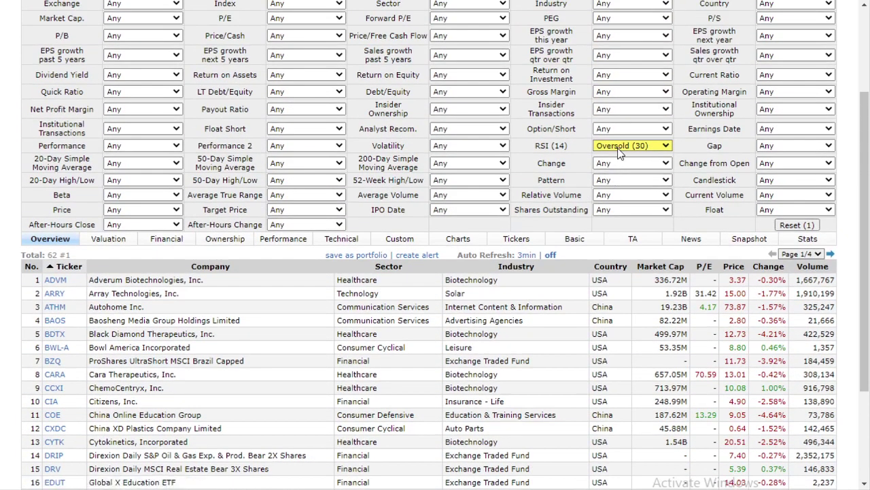
# Show the oversold results in the Charts view and scroll through the candlestick thumbnails
pyautogui.click(454, 243)
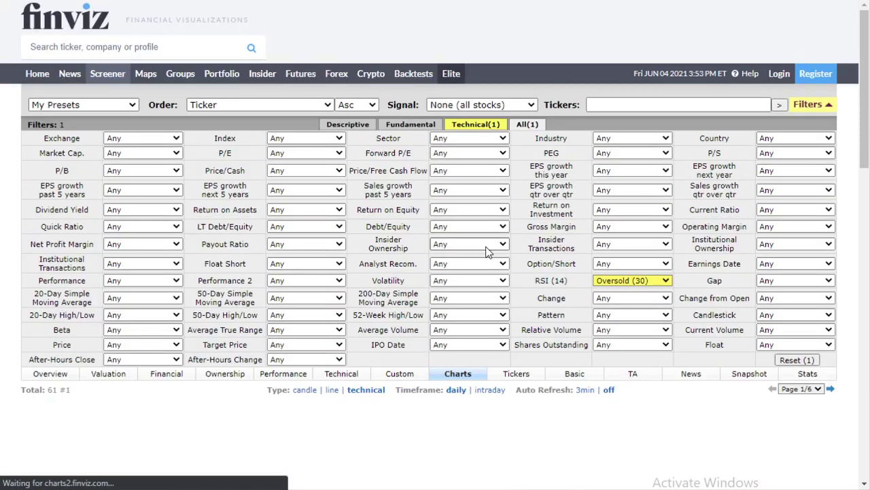
pyautogui.scroll(-3, 632, 287)
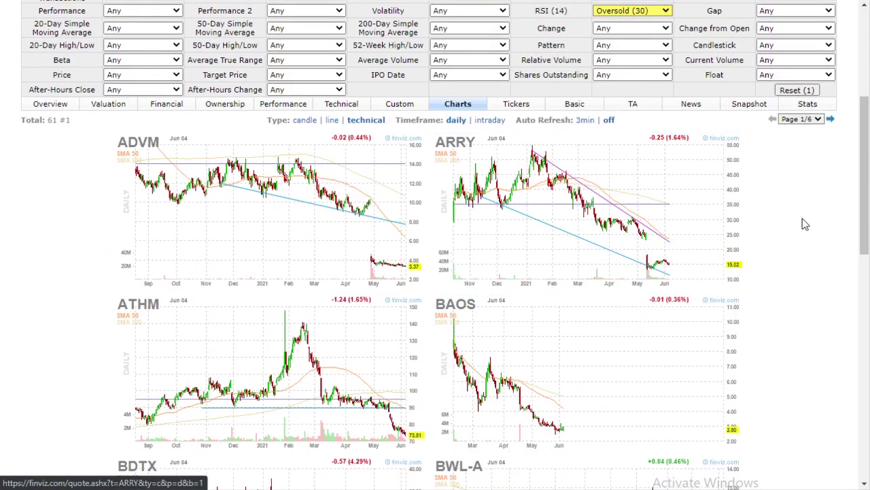
pyautogui.moveTo(863, 235); pyautogui.dragTo(824, 431)
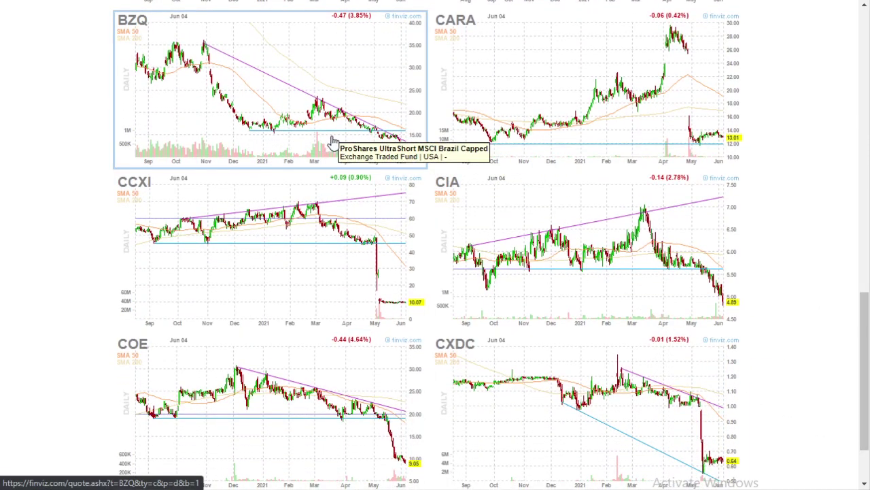
# Open BZQ's quote page with its full daily chart from the chart grid
pyautogui.click(319, 140)
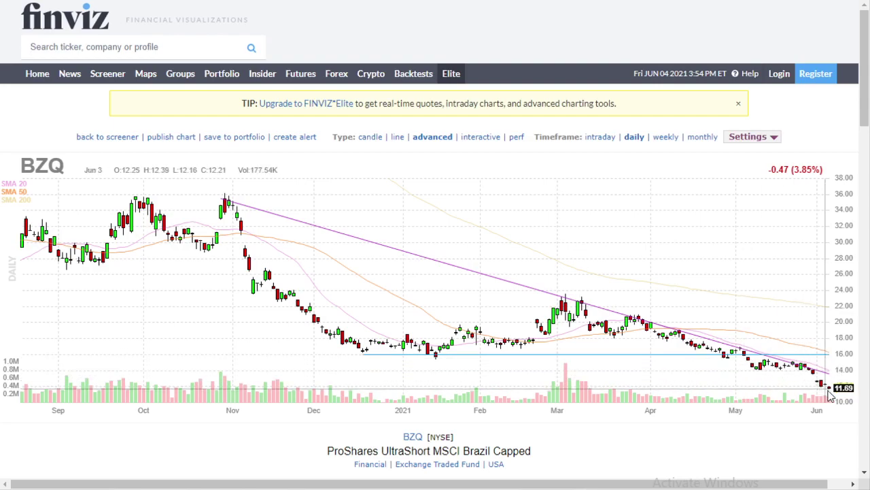
pyautogui.hotkey('alt', 'Left')
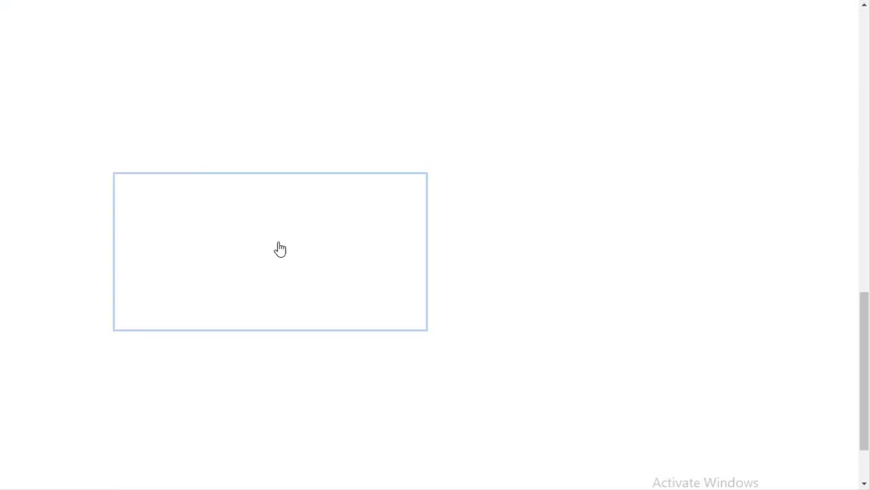
pyautogui.hotkey('alt', 'Right')
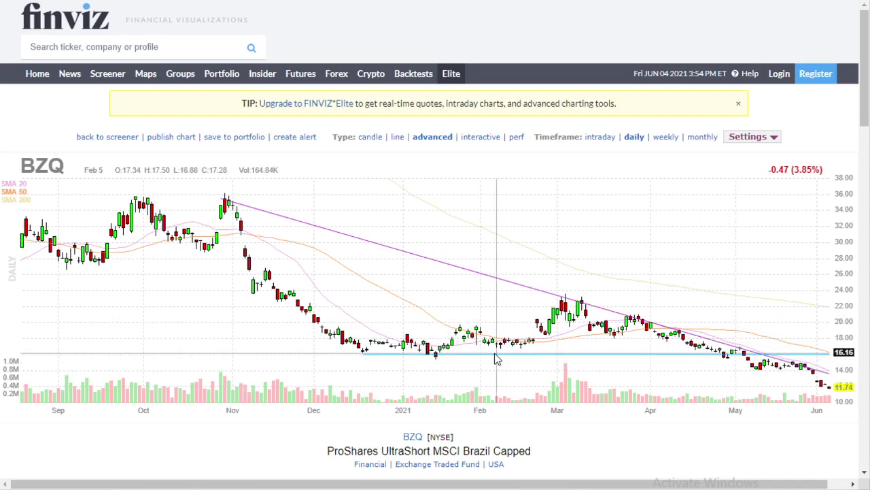
# Scroll through BZQ's fundamentals and news, highlight its Perf figures, and return to the chart
pyautogui.scroll(-7, 680, 415)
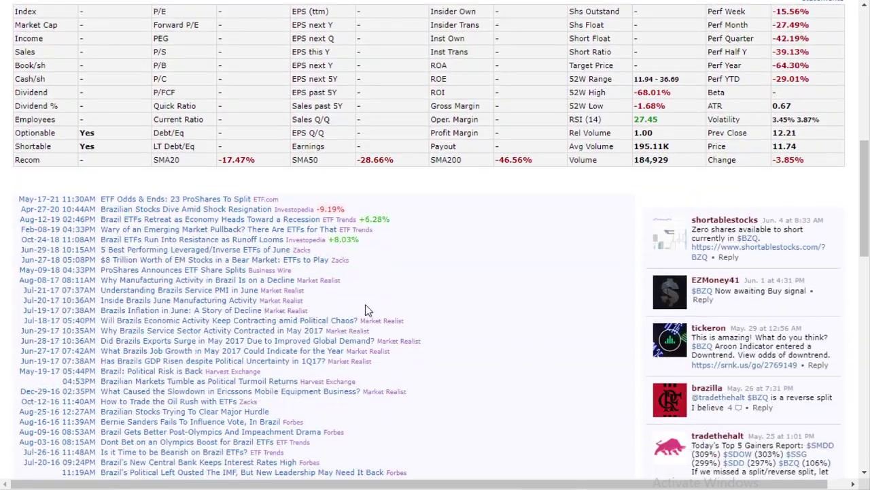
pyautogui.scroll(-3, 345, 265)
pyautogui.scroll(2, 320, 260)
pyautogui.scroll(-10, 316, 265)
pyautogui.scroll(20, 317, 284)
pyautogui.scroll(-3, 346, 288)
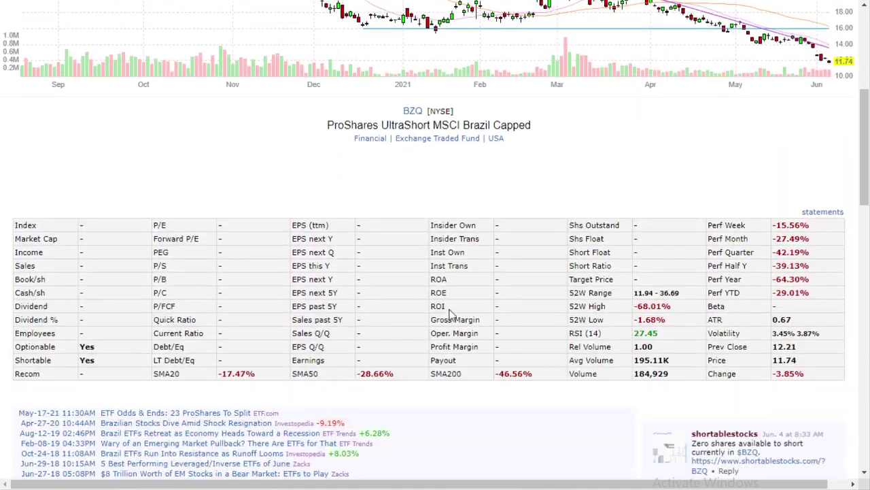
pyautogui.moveTo(779, 225); pyautogui.dragTo(821, 256)
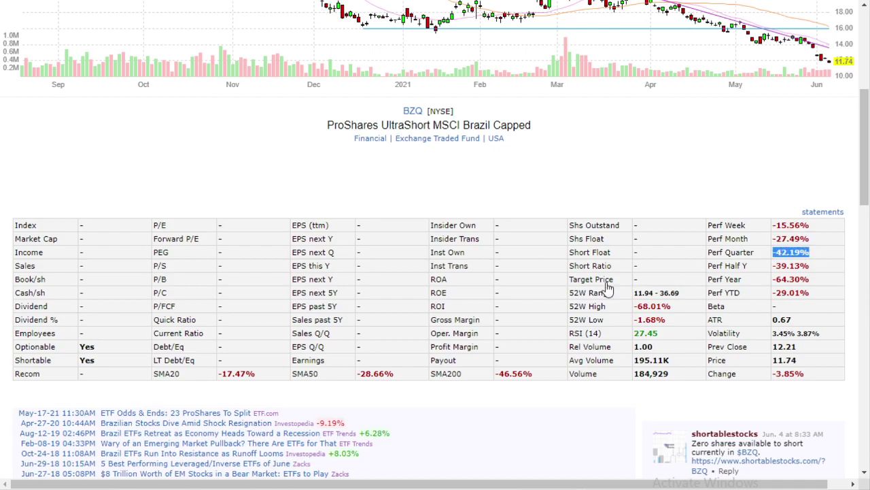
pyautogui.scroll(5, 609, 288)
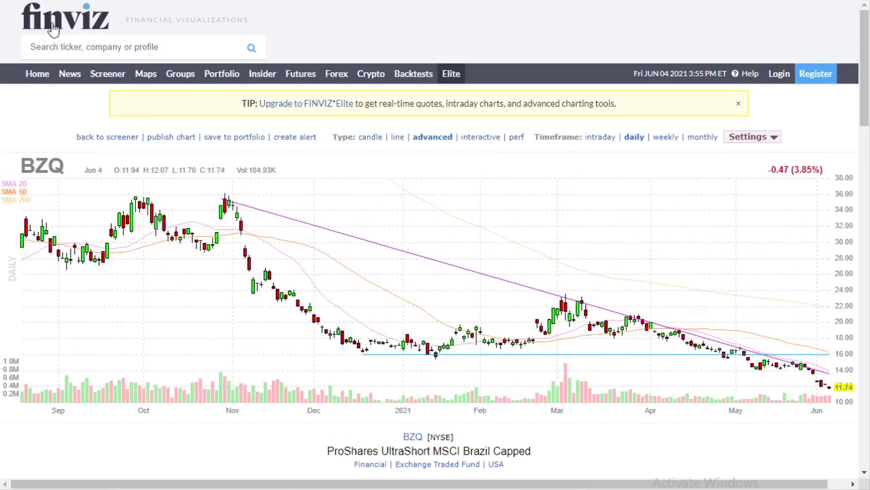
# Return to the screener's chart results and go to page 2
pyautogui.hotkey('alt', 'Left')
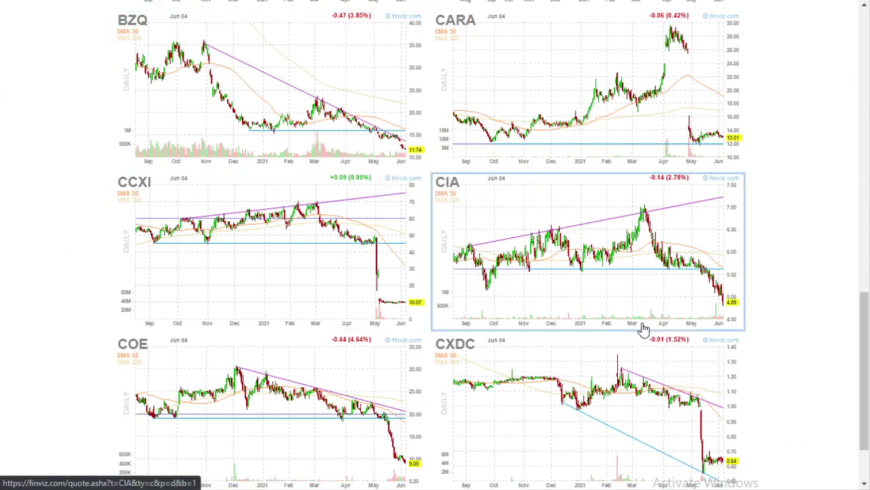
pyautogui.scroll(-2, 644, 329)
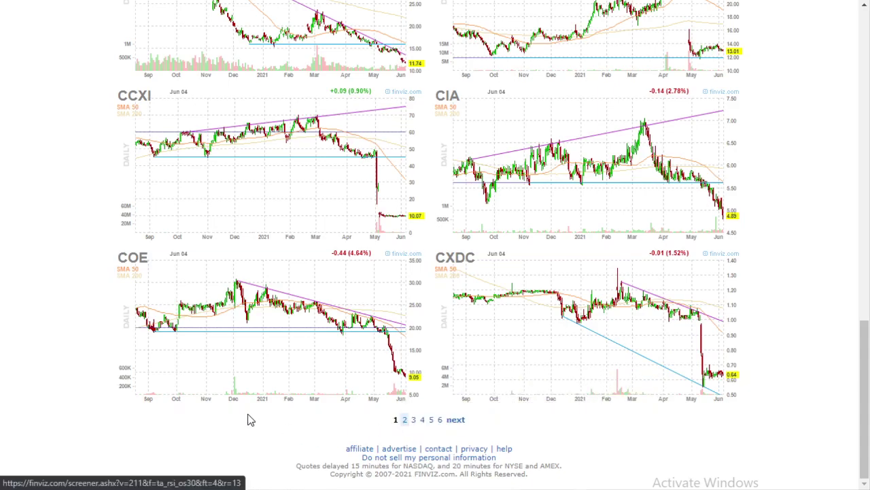
pyautogui.click(404, 420)
# Look over the DRV chart, then go back to the screener results
pyautogui.scroll(-7, 598, 401)
pyautogui.scroll(-2, 795, 410)
pyautogui.scroll(1, 794, 410)
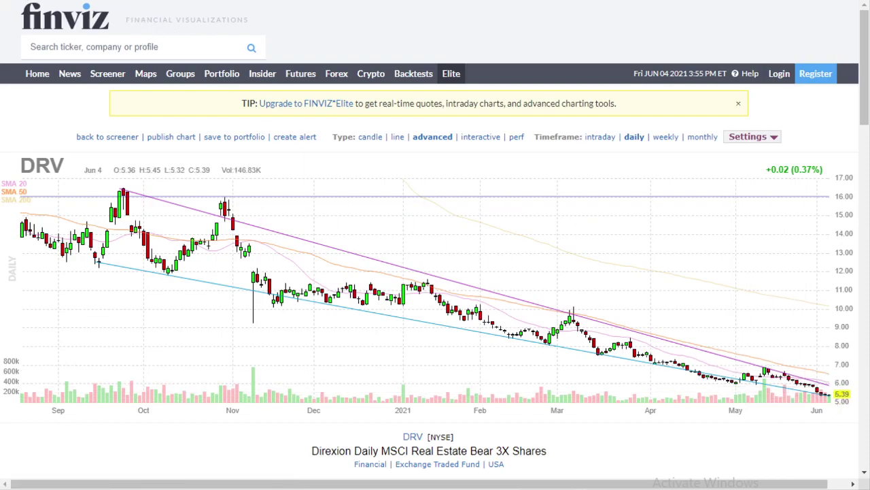
pyautogui.hotkey('alt', 'Left')
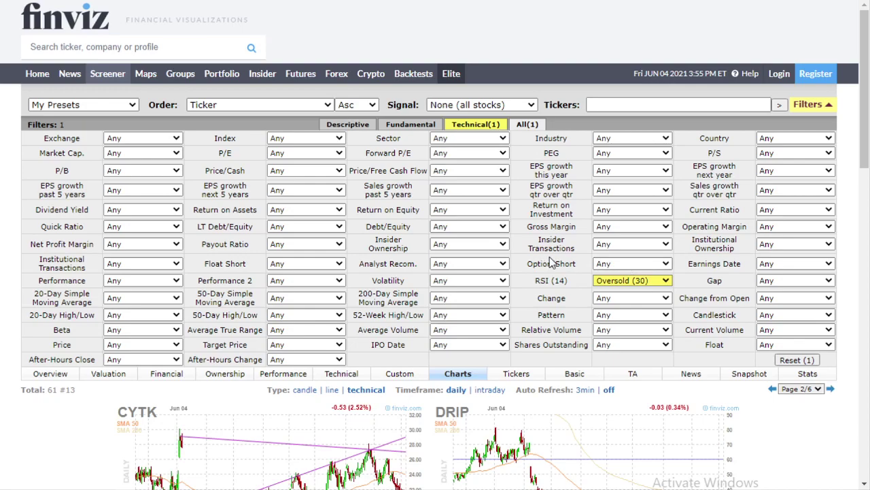
# Set the Option/Short filter to Optionable and scroll through the 42 resulting charts
pyautogui.click(619, 263)
pyautogui.click(622, 286)
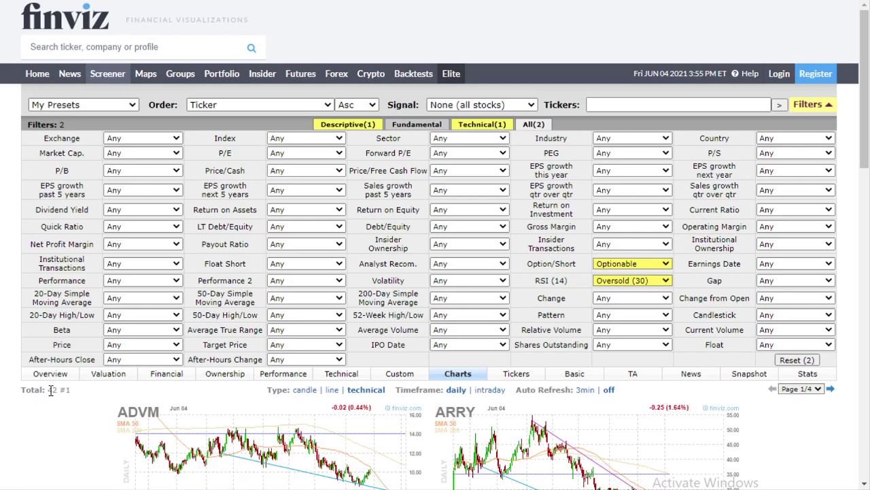
pyautogui.moveTo(866, 166); pyautogui.dragTo(855, 379)
pyautogui.scroll(-3, 640, 320)
pyautogui.scroll(-2, 640, 320)
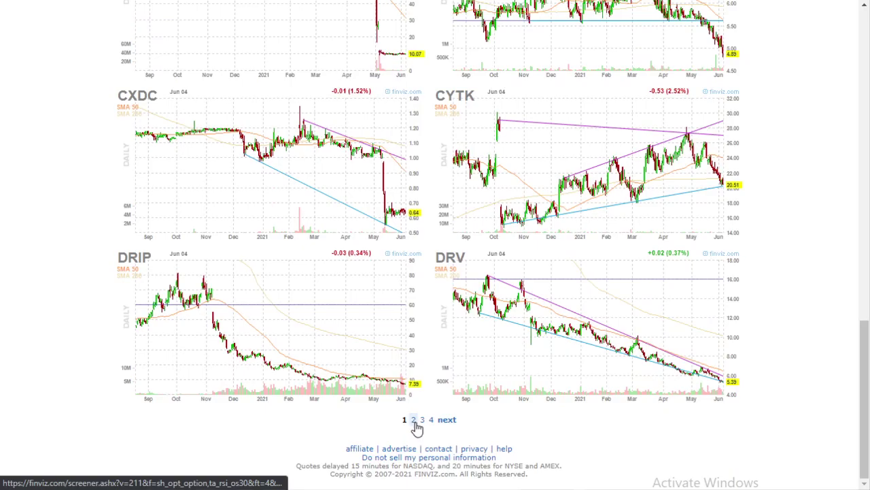
# Go to page 2 of the optionable oversold chart results
pyautogui.click(415, 421)
pyautogui.scroll(-5, 628, 392)
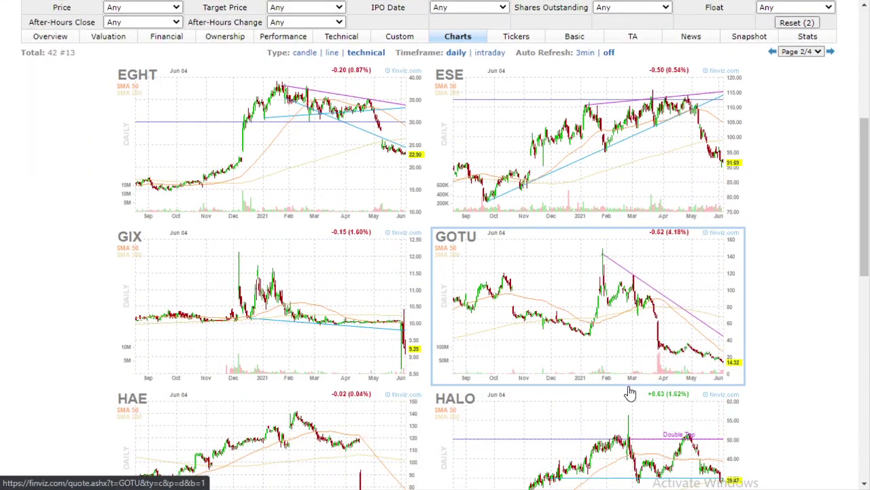
pyautogui.moveTo(864, 252); pyautogui.dragTo(864, 448)
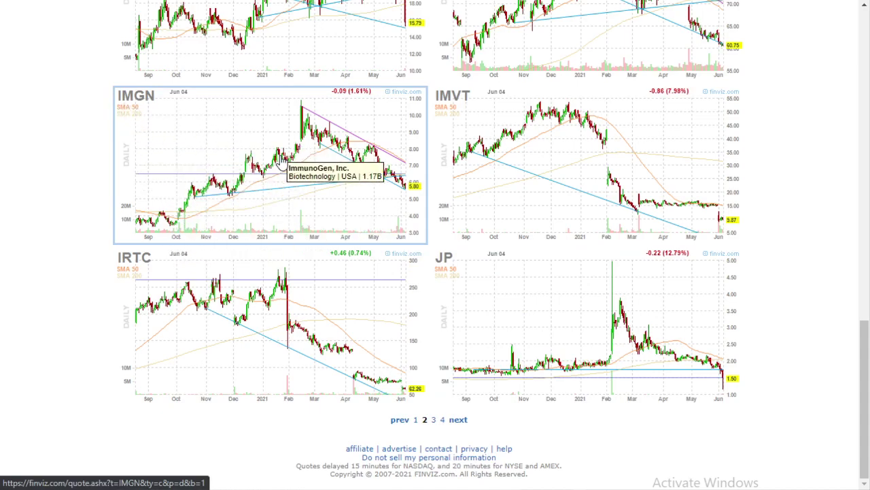
# View the IMGN chart, then return to the results and scroll to the top
pyautogui.click(279, 162)
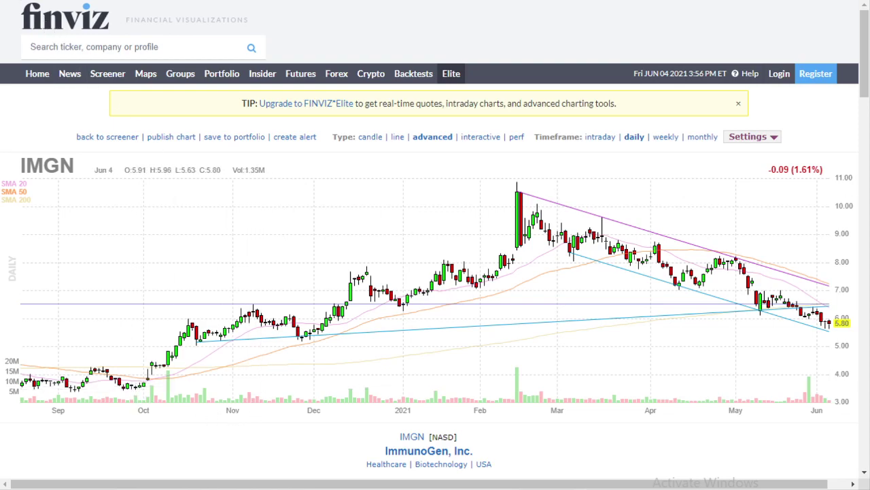
pyautogui.hotkey('alt', 'Left')
pyautogui.scroll(15, 589, 330)
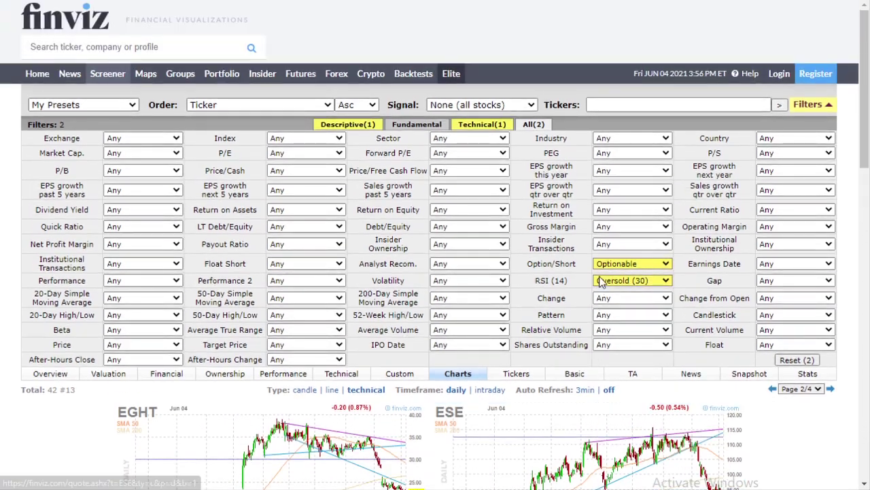
# Reset Option/Short to Any and keep RSI (14) at Oversold (30)
pyautogui.click(625, 265)
pyautogui.click(614, 274)
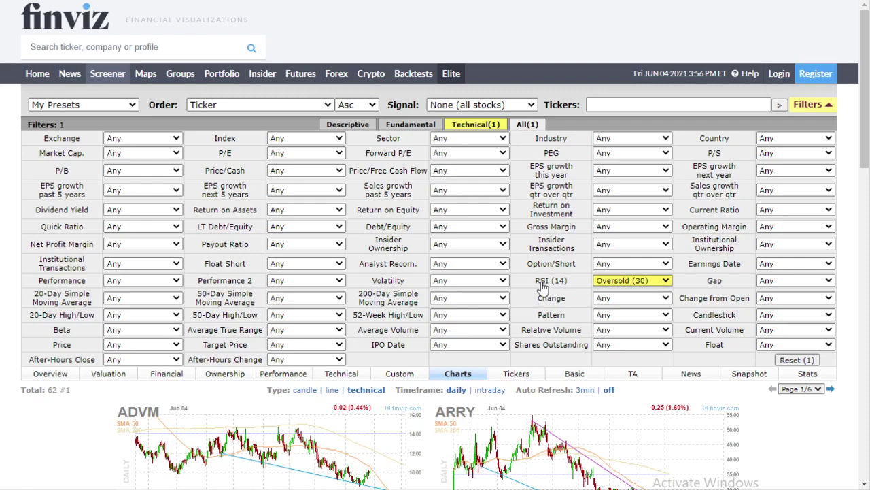
pyautogui.click(637, 284)
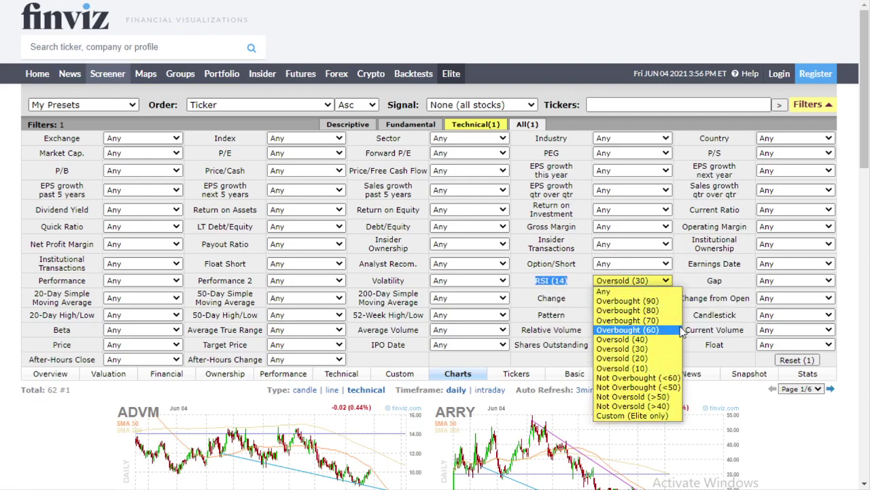
pyautogui.click(843, 272)
# Scroll through the 62 RSI-oversold chart results
pyautogui.scroll(-13, 867, 166)
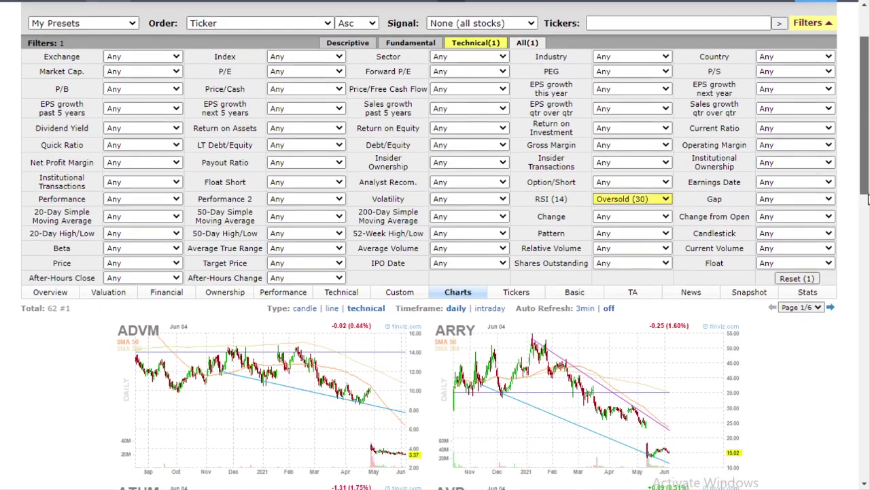
pyautogui.scroll(-2, 493, 239)
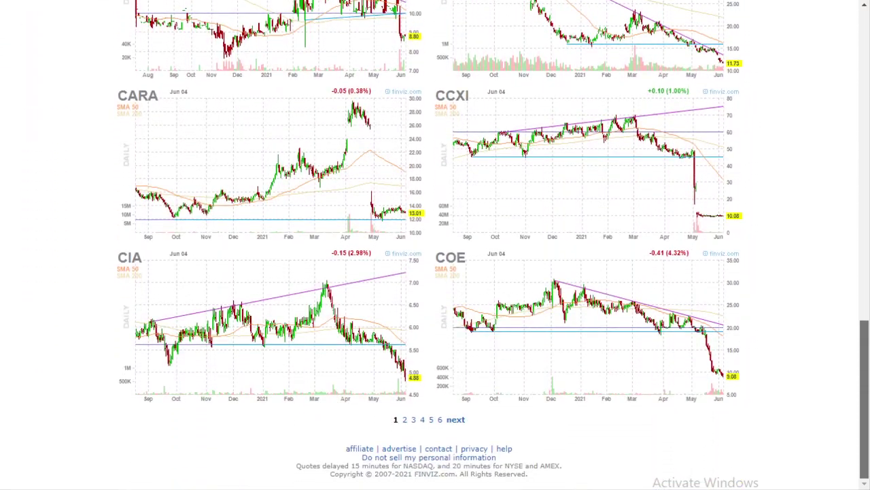
pyautogui.scroll(15, 858, 265)
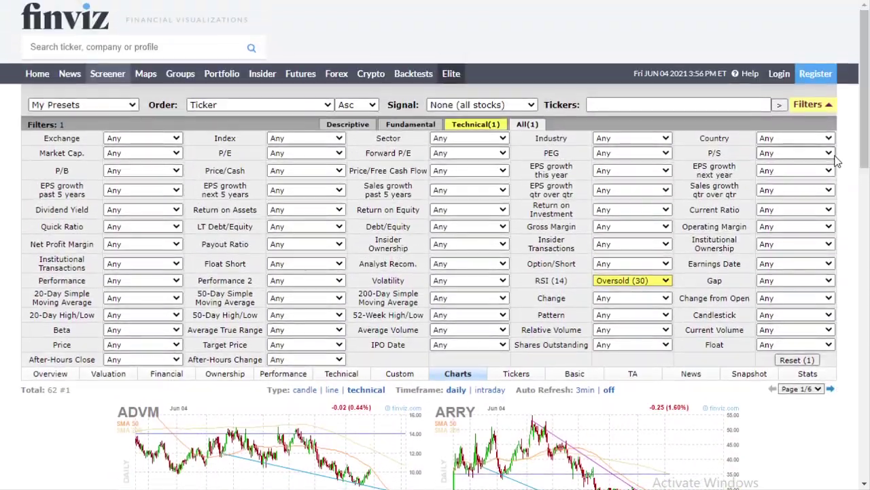